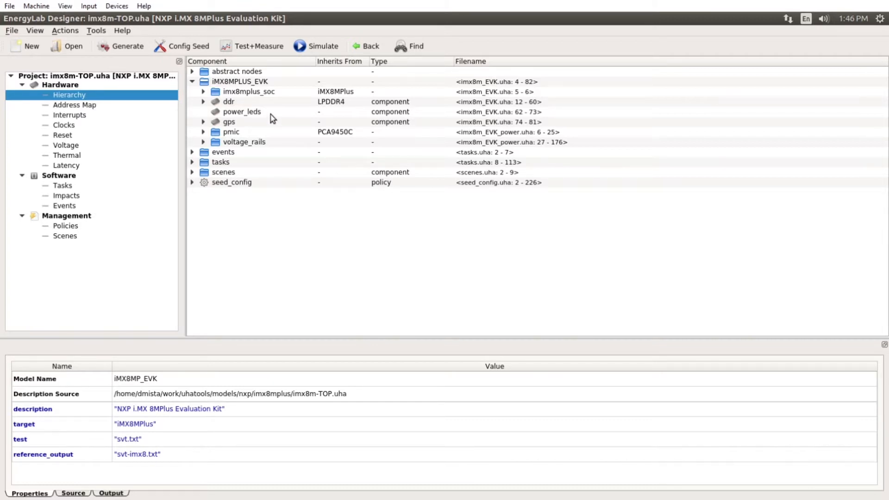
Expand imx8mplus_soc in the hardware hierarchy and inspect the properties of the cpu_0 on state
{"action": "left_click", "coordinate": [232, 95]}
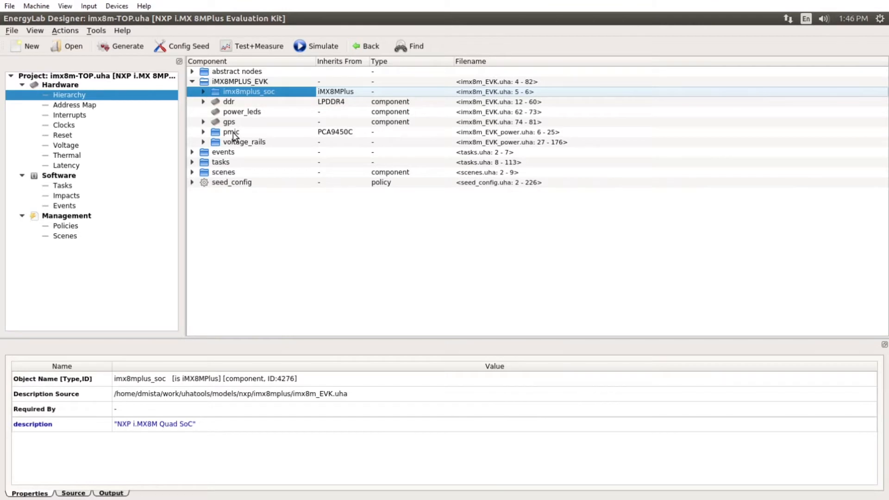
{"action": "left_click", "coordinate": [203, 92]}
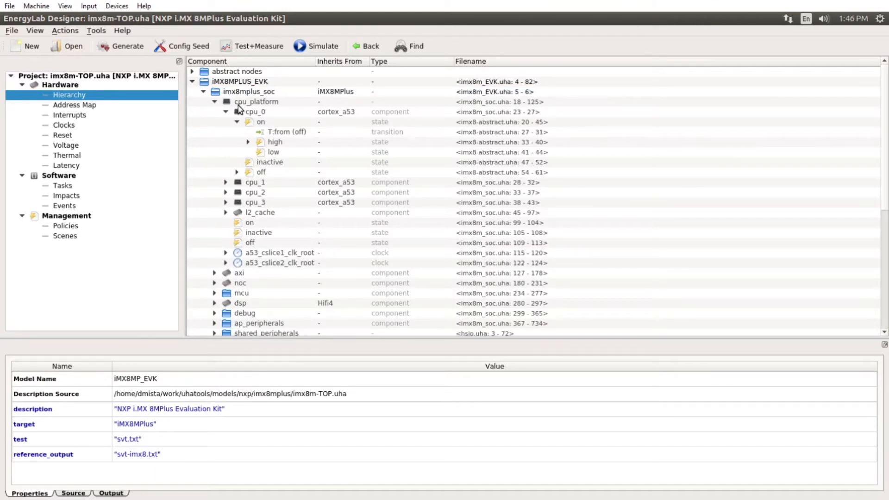
{"action": "left_click", "coordinate": [260, 125]}
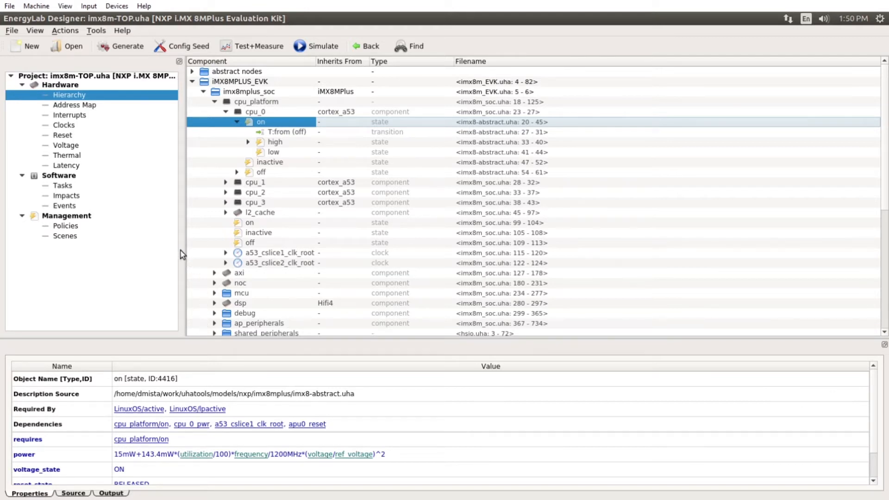
Inspect the ToneDetect software task, follow its required axi/standardbus capability to the axi component, and return to the task
{"action": "left_click", "coordinate": [62, 186]}
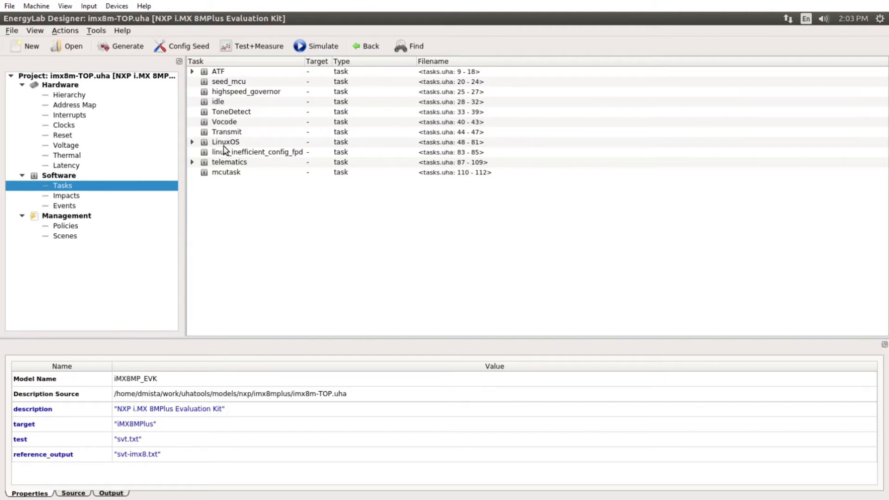
{"action": "left_click", "coordinate": [225, 113]}
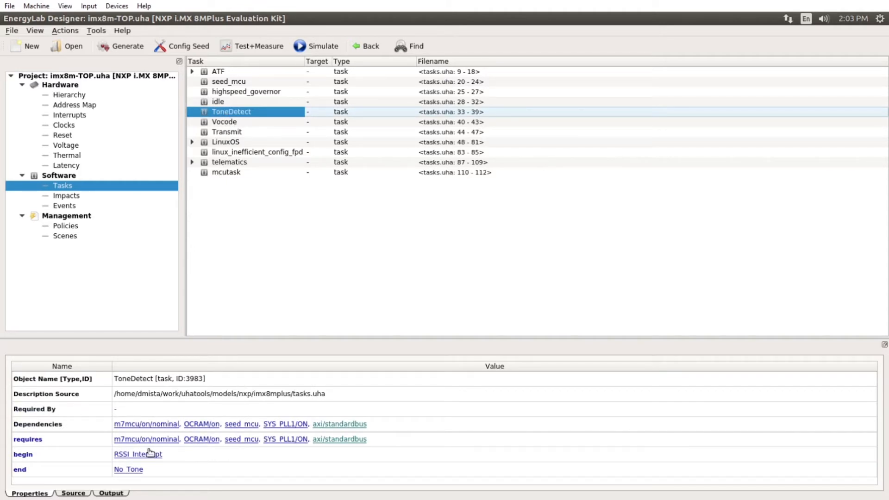
{"action": "left_click", "coordinate": [323, 441]}
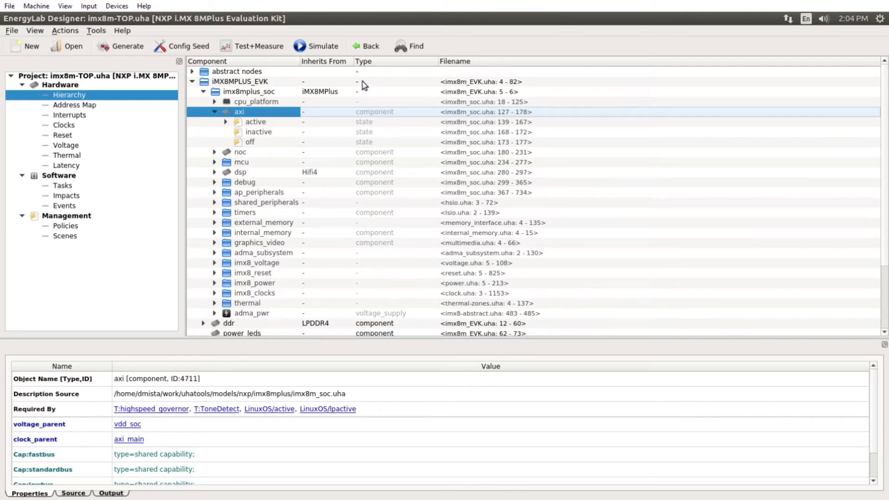
{"action": "left_click", "coordinate": [365, 48]}
Launch a simulation of the model with the sdr.txt input and run it to the end
{"action": "left_click", "coordinate": [306, 49]}
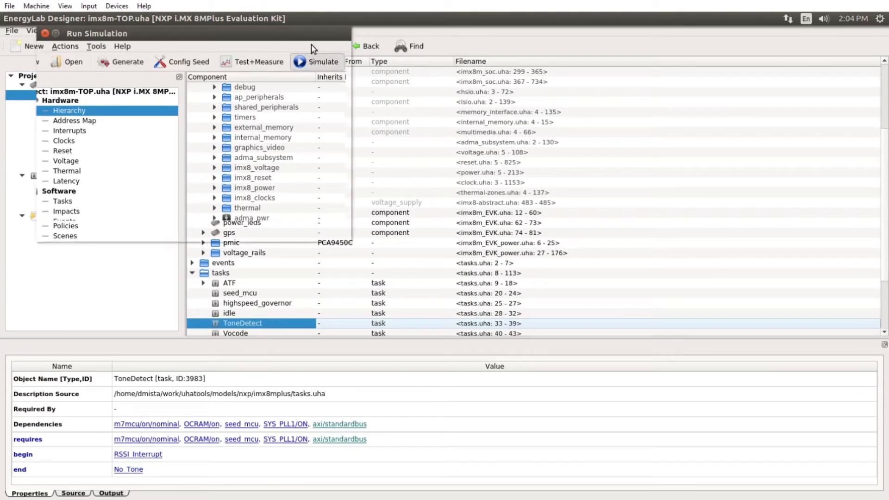
{"action": "left_click", "coordinate": [291, 230]}
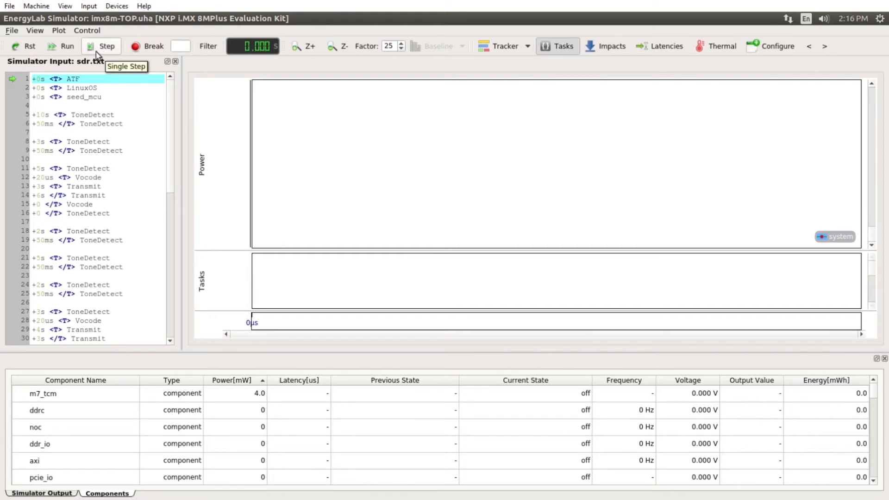
{"action": "left_click", "coordinate": [69, 48]}
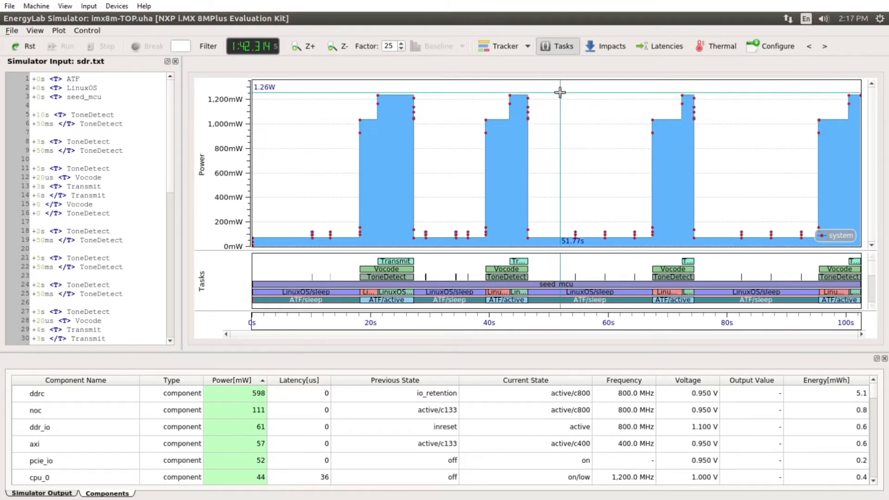
Add a breakdown of the top 5 power consumers in auto mode to the power graph and show the latencies plot
{"action": "right_click", "coordinate": [626, 88]}
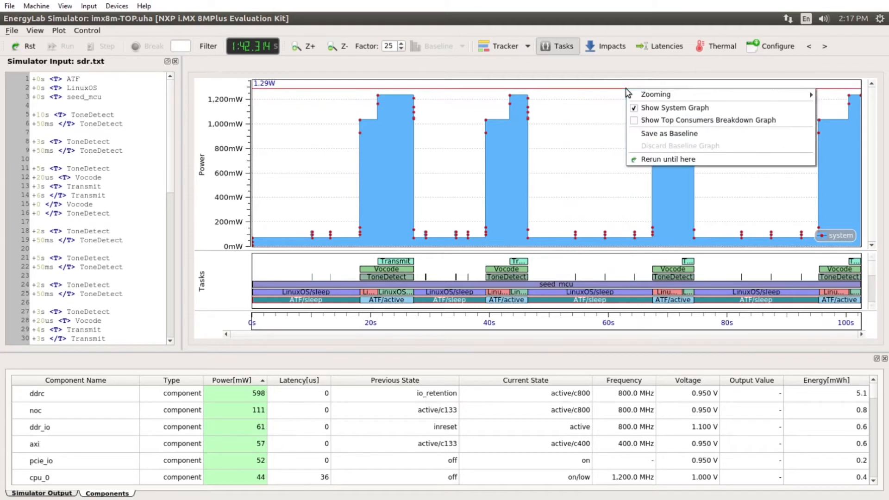
{"action": "left_click", "coordinate": [639, 121]}
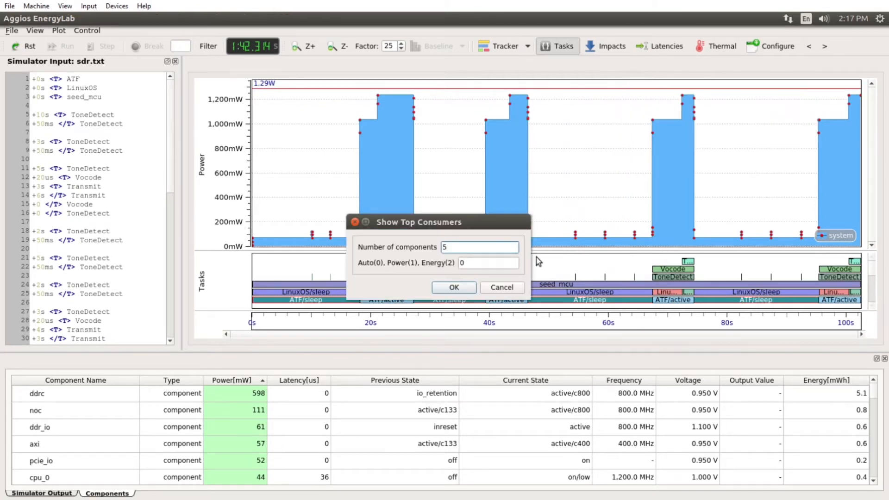
{"action": "left_click", "coordinate": [454, 287]}
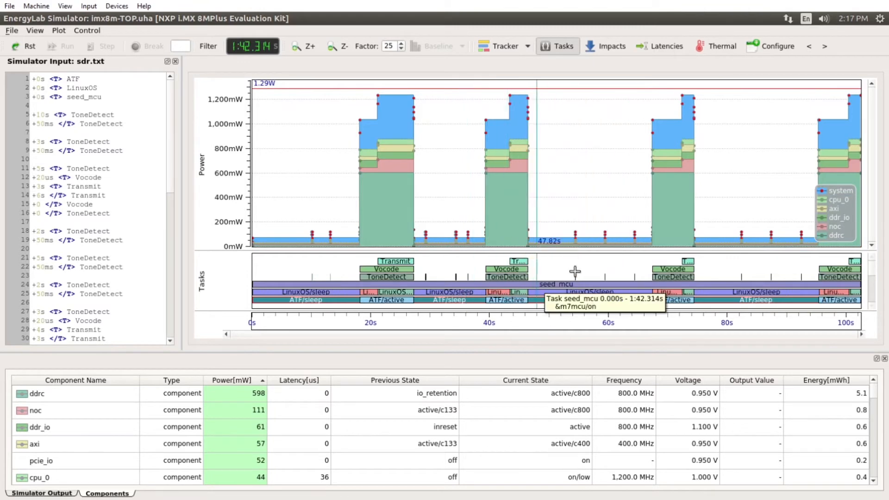
{"action": "left_click", "coordinate": [667, 50]}
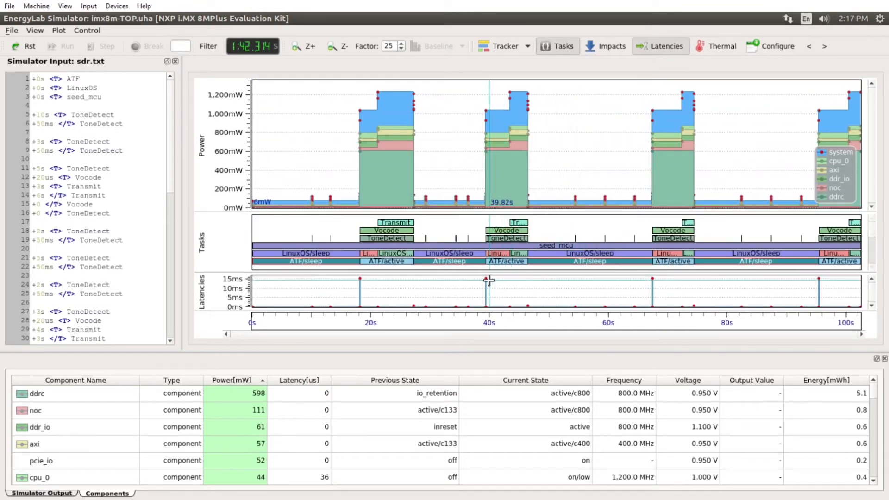
{"action": "mouse_move", "coordinate": [485, 279]}
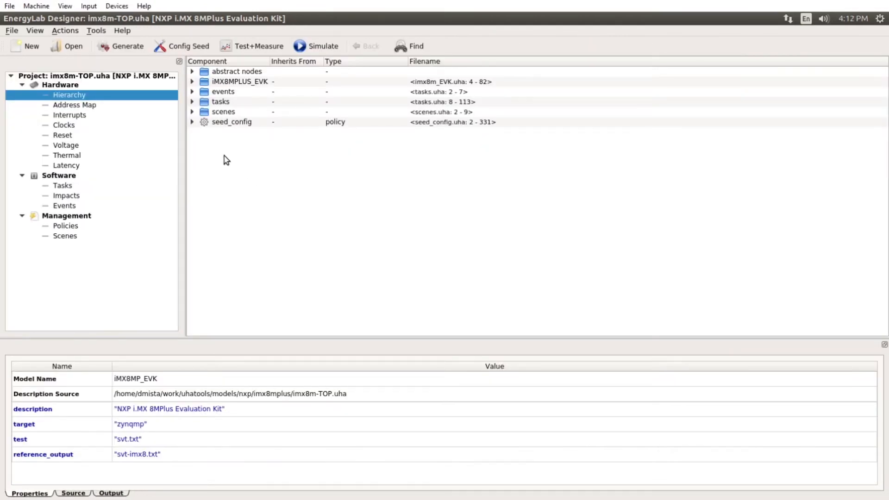
Review the balanced governor's idle and voltage scaling settings in the Seed configuration and enable the Idle_ToneDetect, Vocode and Transmit scenes
{"action": "left_click", "coordinate": [191, 48]}
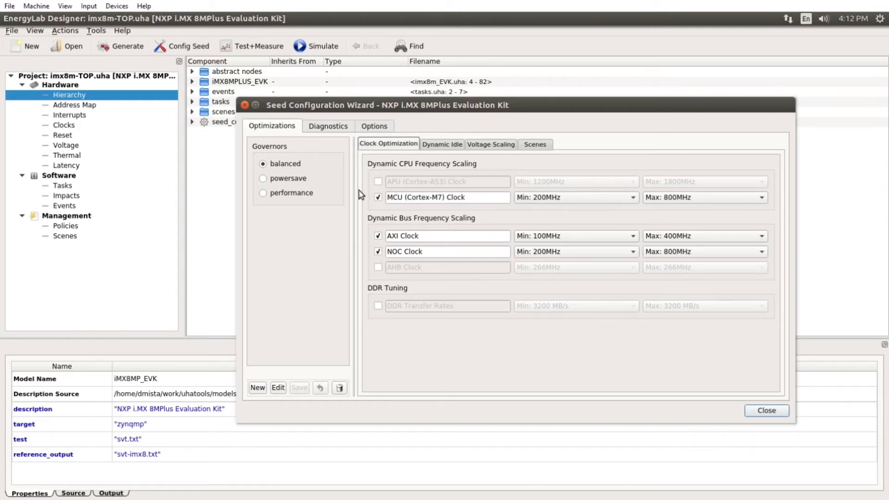
{"action": "left_click", "coordinate": [441, 145]}
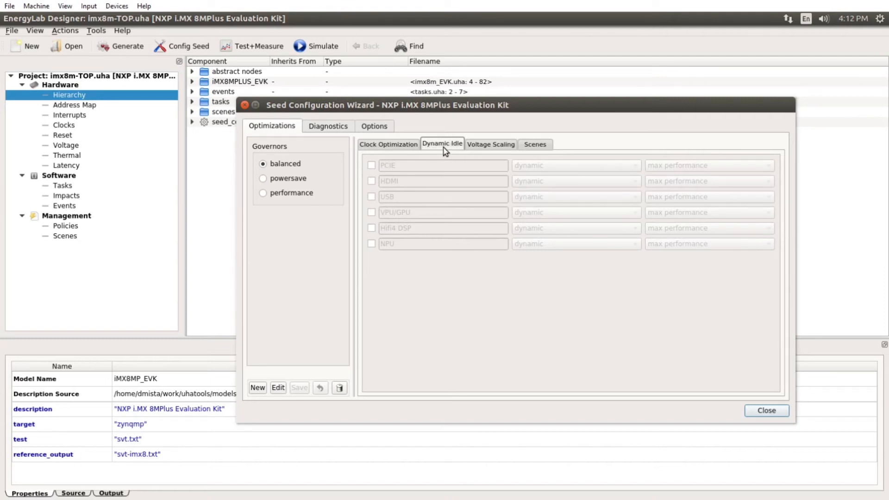
{"action": "left_click", "coordinate": [478, 147]}
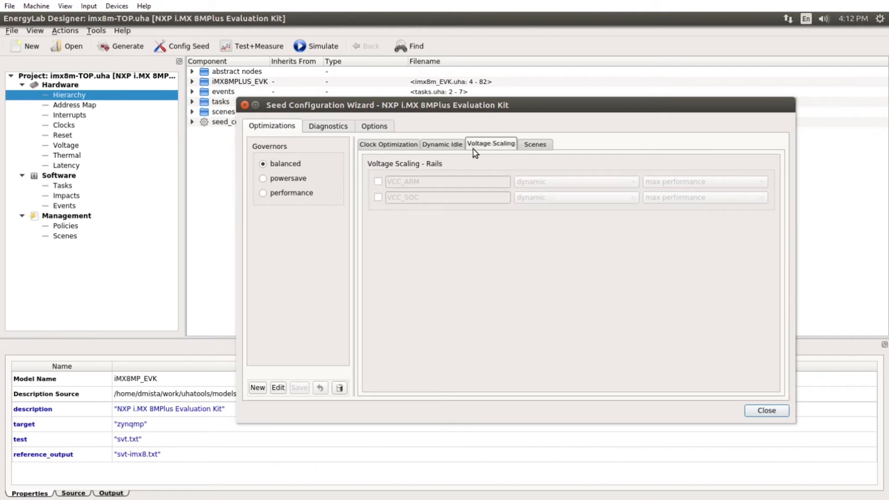
{"action": "left_click", "coordinate": [524, 147]}
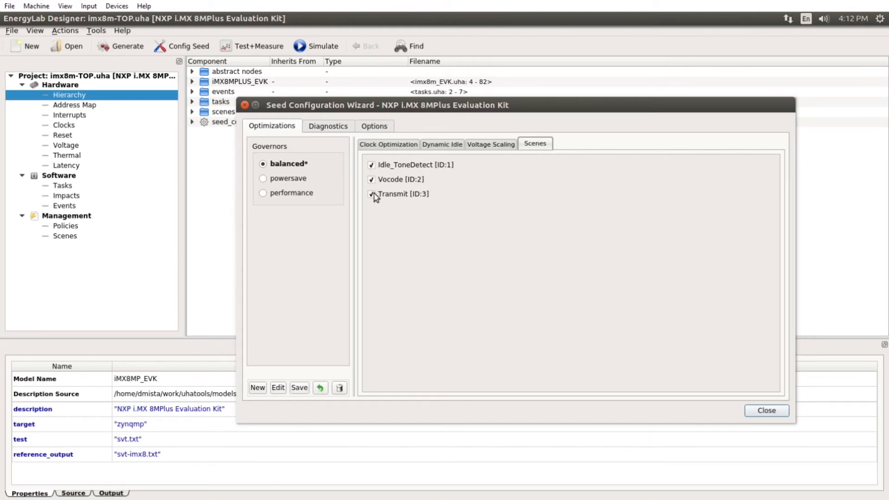
{"action": "left_click", "coordinate": [775, 411]}
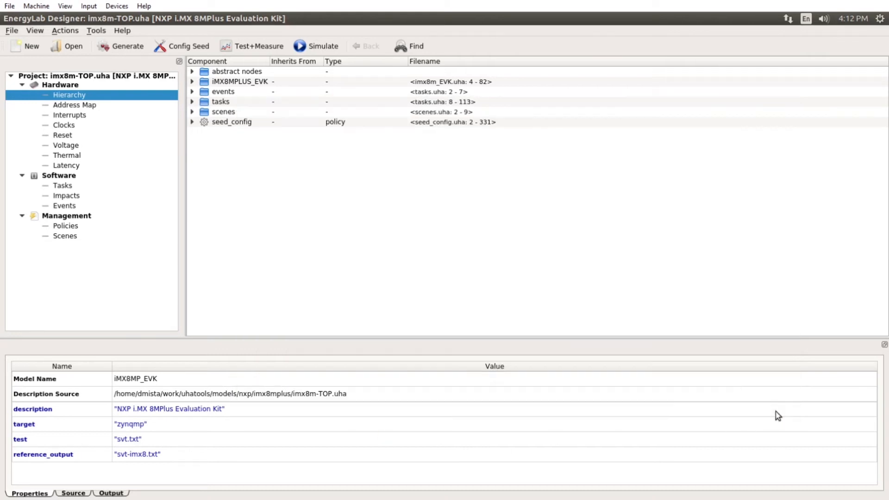
Generate and build the Seed code for the i.MX 8MPlus Evaluation Kit using the preset output and seed directories
{"action": "left_click", "coordinate": [127, 46]}
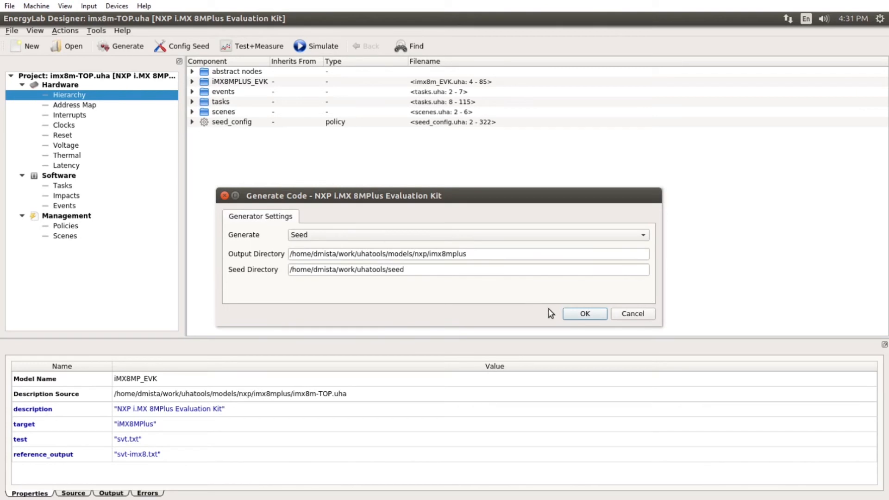
{"action": "left_click", "coordinate": [584, 314]}
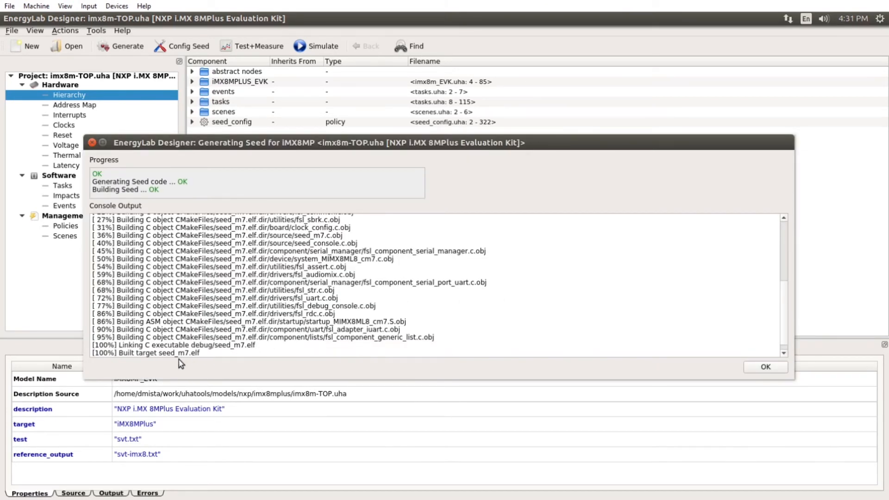
{"action": "left_click", "coordinate": [765, 367]}
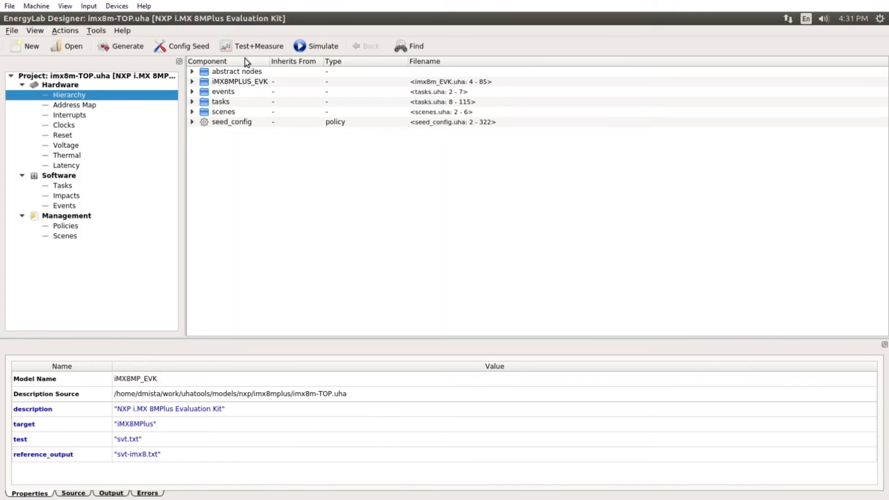
Open the test and measurement power monitor for the i.MX 8M Plus board and show the Seed Monitor
{"action": "left_click", "coordinate": [284, 50]}
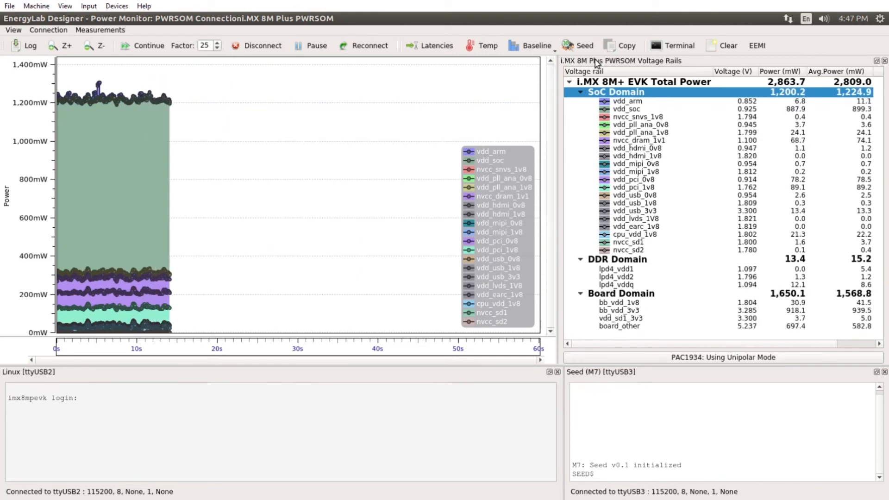
{"action": "left_click", "coordinate": [585, 46]}
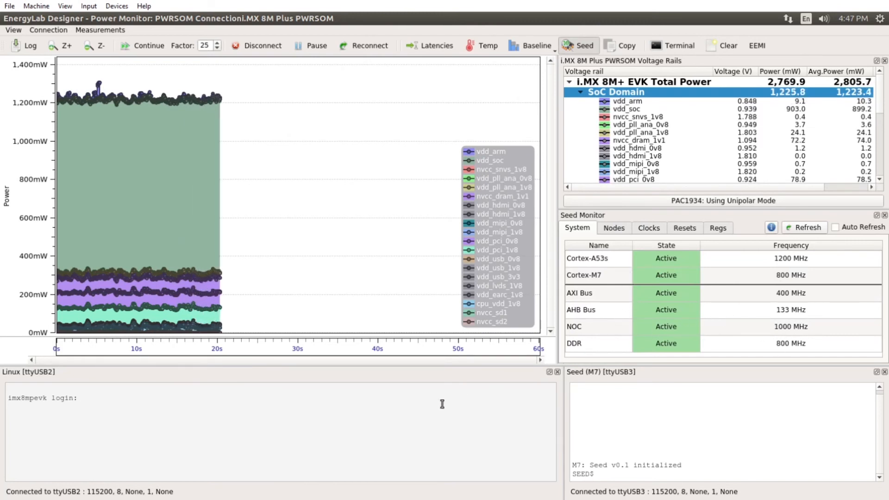
Log in to the board's Linux console as root
{"action": "type", "text": "roo"}
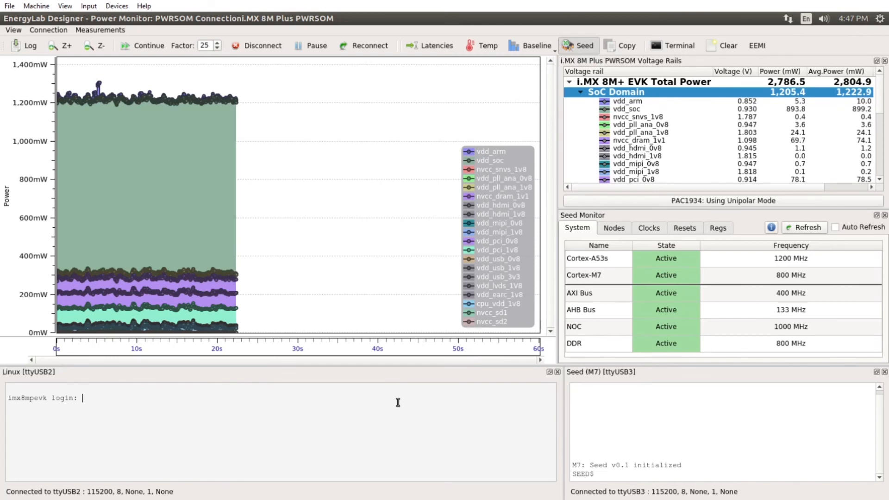
{"action": "type", "text": "t"}
{"action": "key", "text": "Return"}
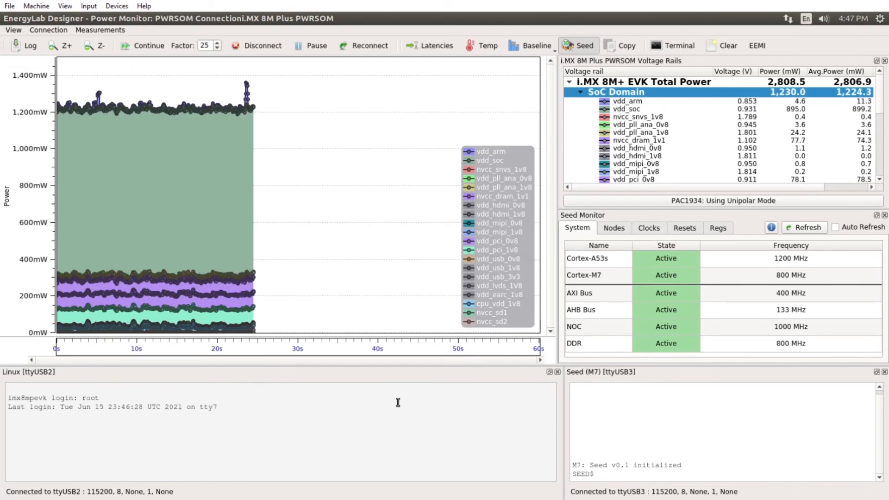
{"action": "key", "text": "Return"}
Enter ./seed_demo_sdr in the Linux console, send s to the Seed (M7) console, and execute the Linux demo command
{"action": "type", "text": "./seed_demo_sdr"}
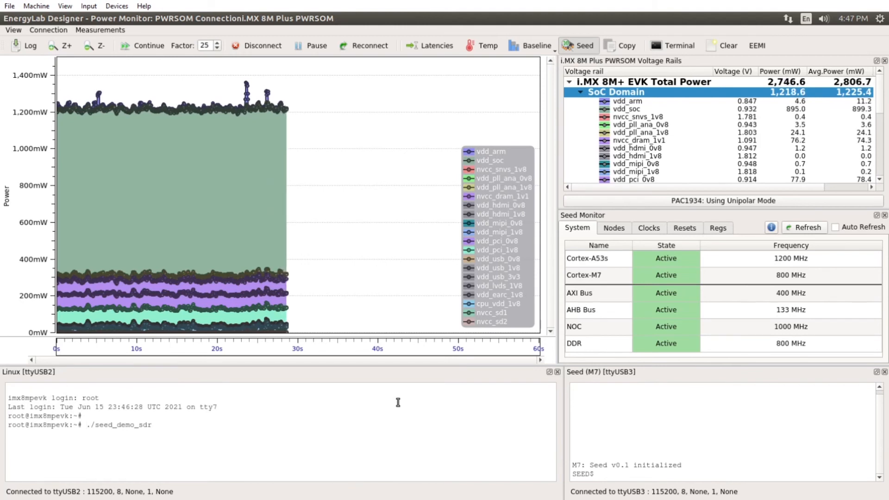
{"action": "left_click", "coordinate": [620, 468]}
{"action": "type", "text": "s"}
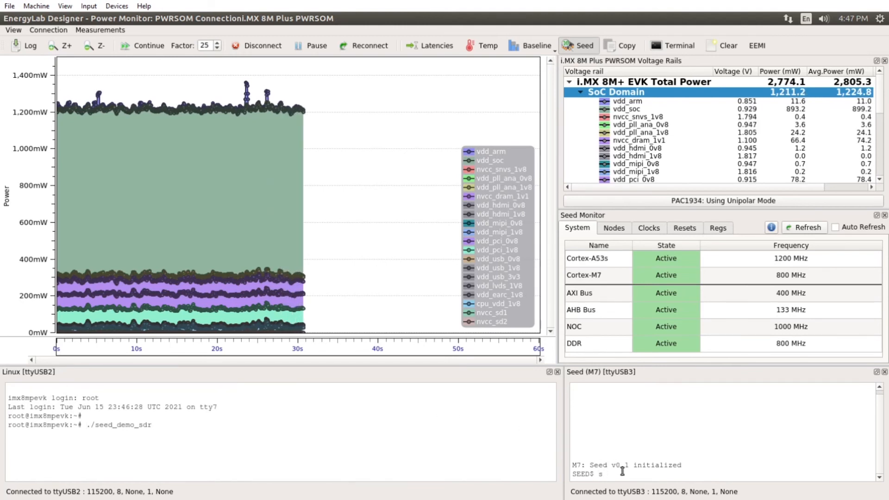
{"action": "key", "text": "Return"}
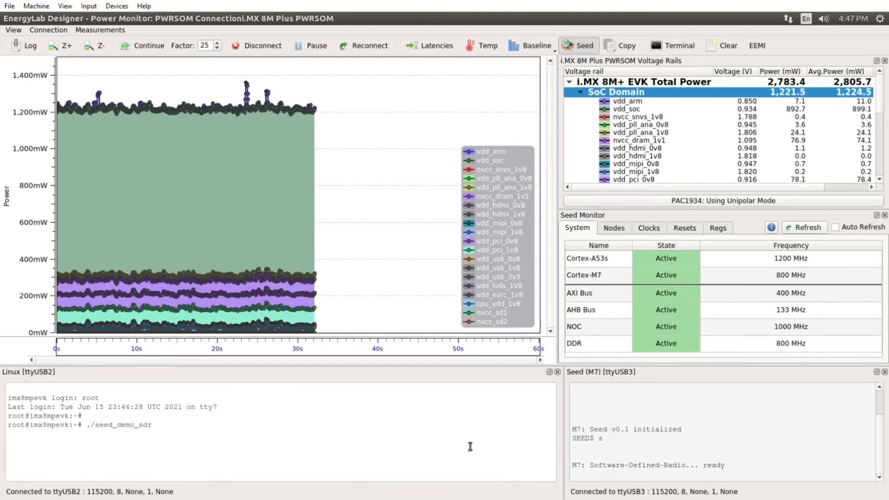
{"action": "left_click", "coordinate": [416, 433]}
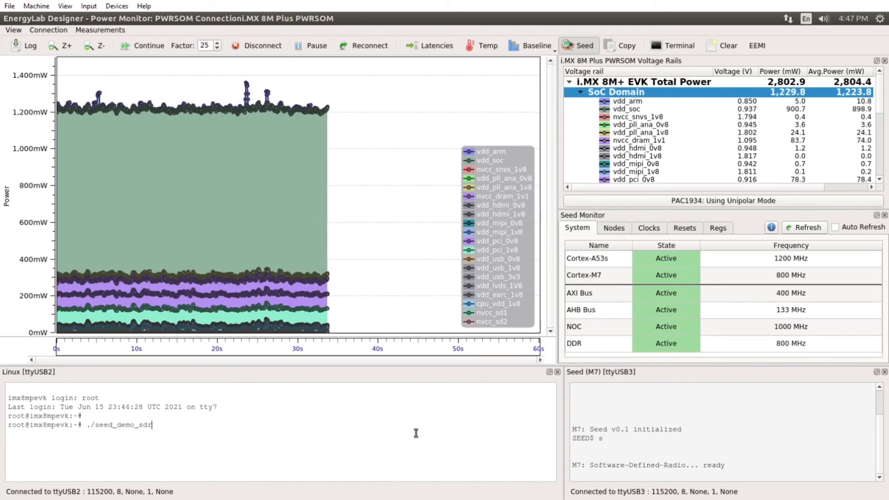
{"action": "key", "text": "Return"}
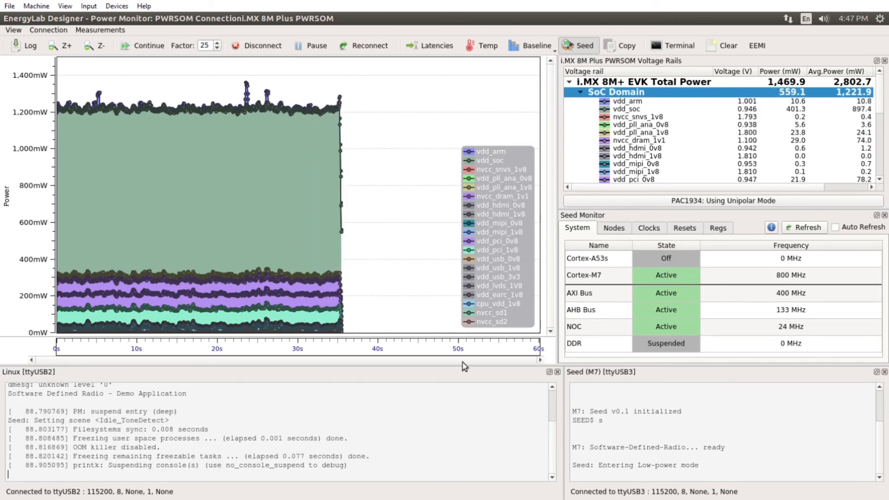
Toggle the legend position on the power graph and examine the low-power portion of the trace
{"action": "right_click", "coordinate": [492, 262]}
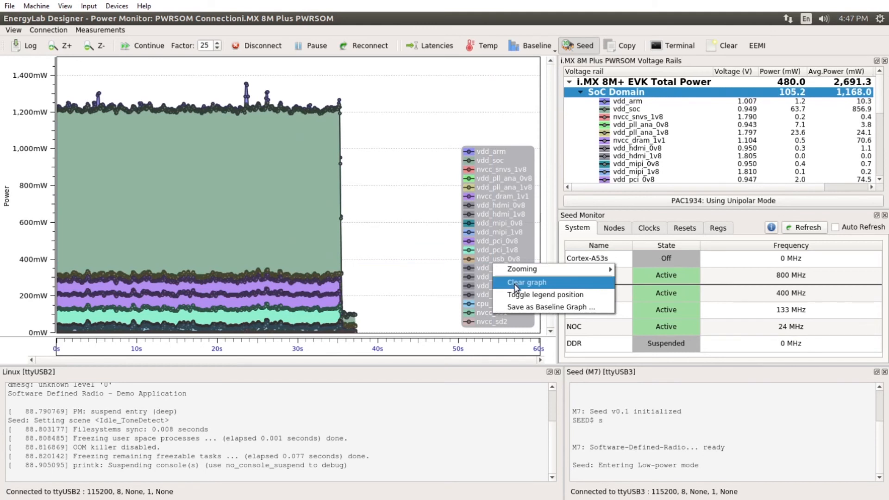
{"action": "left_click", "coordinate": [526, 295]}
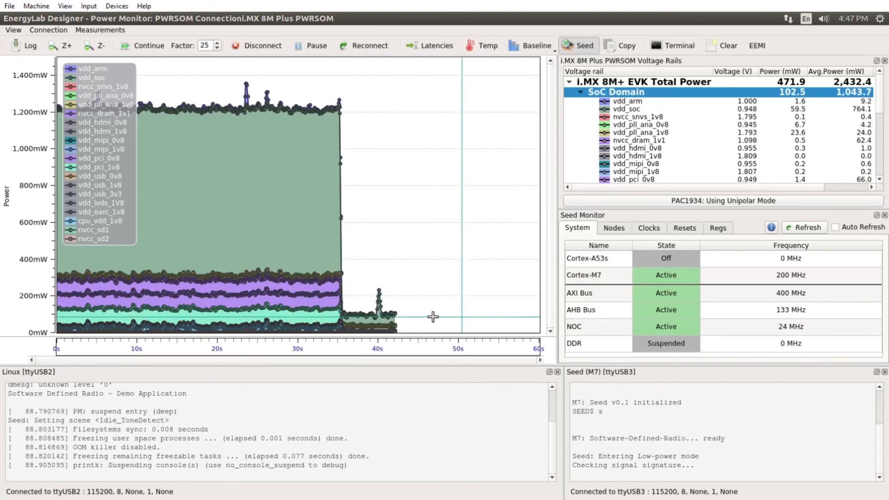
{"action": "mouse_move", "coordinate": [401, 314]}
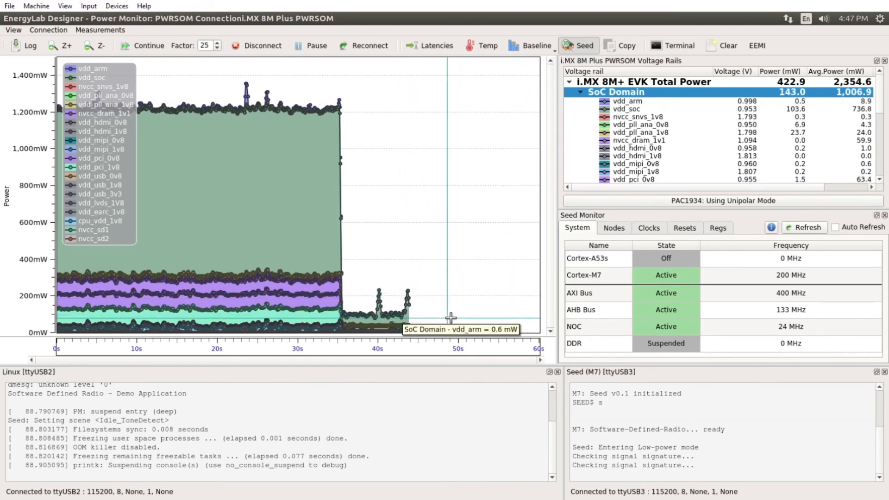